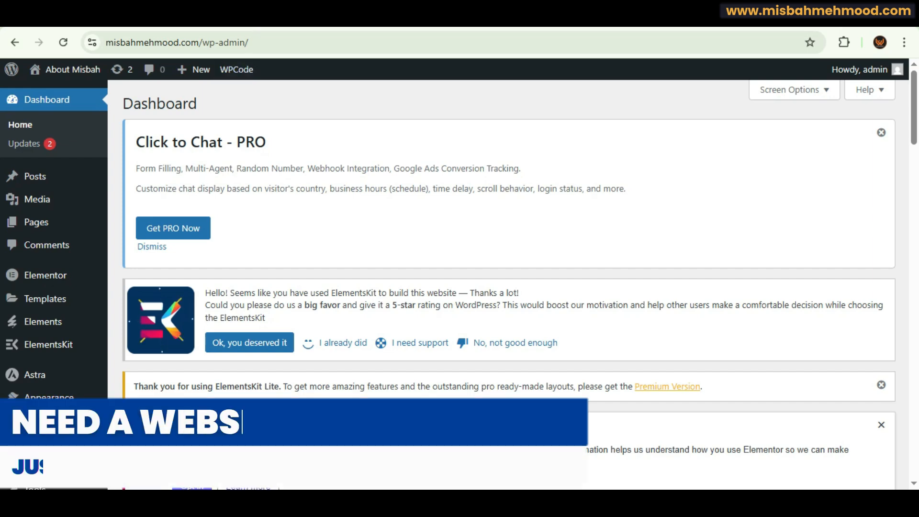
Search the web for "google analytics" in a new browser tab and sign in to Analytics from its official site.
key("ctrl+t")
left_click(434, 42)
type("g")
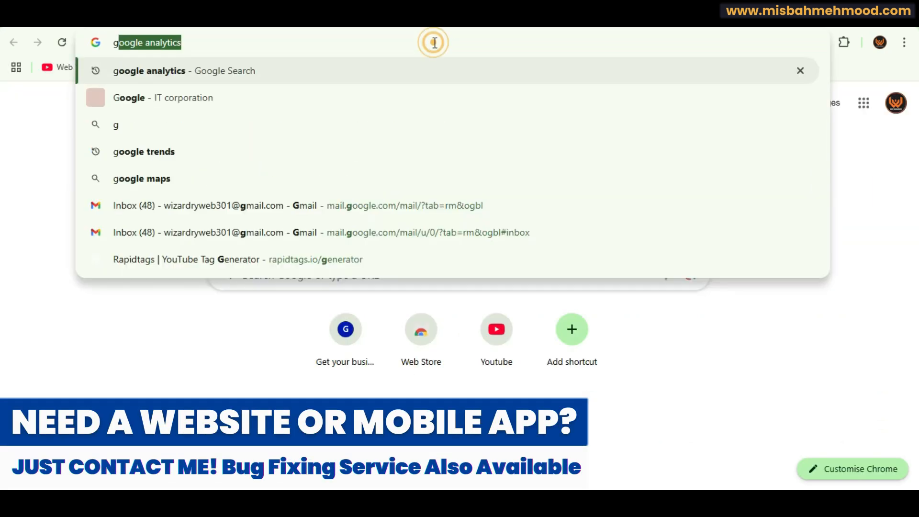
type("oog")
key("Return")
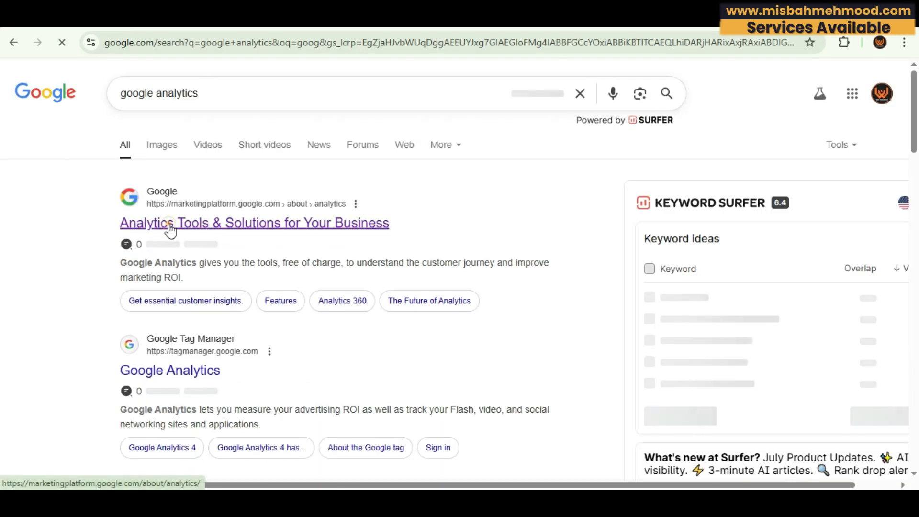
left_click(170, 228)
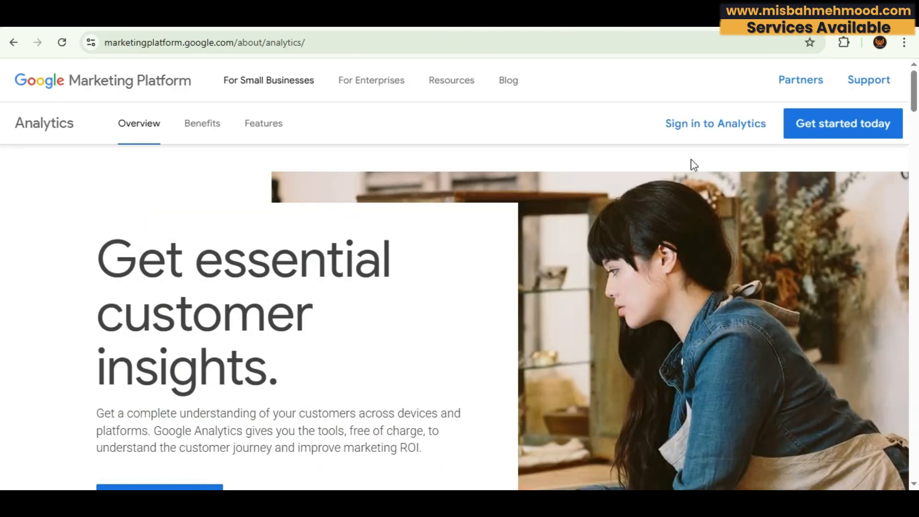
left_click(723, 127)
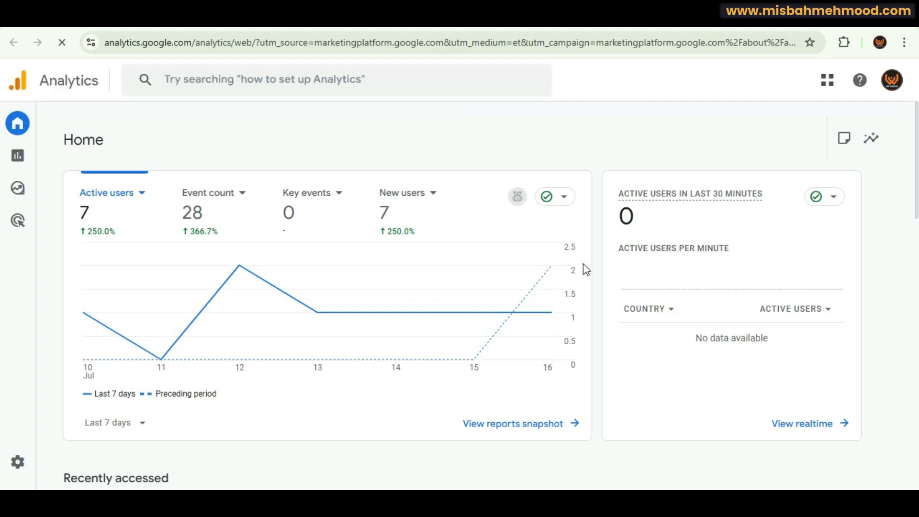
Set the date range of the Analytics Home overview chart to Last 30 days and look over the page.
left_click_drag(917, 149, 2, 473)
left_click_drag(918, 468, 844, 96)
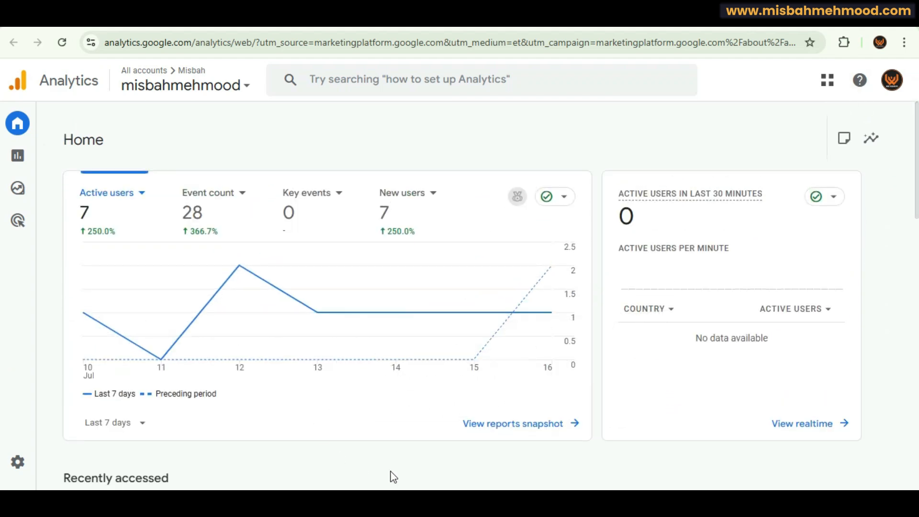
left_click(139, 422)
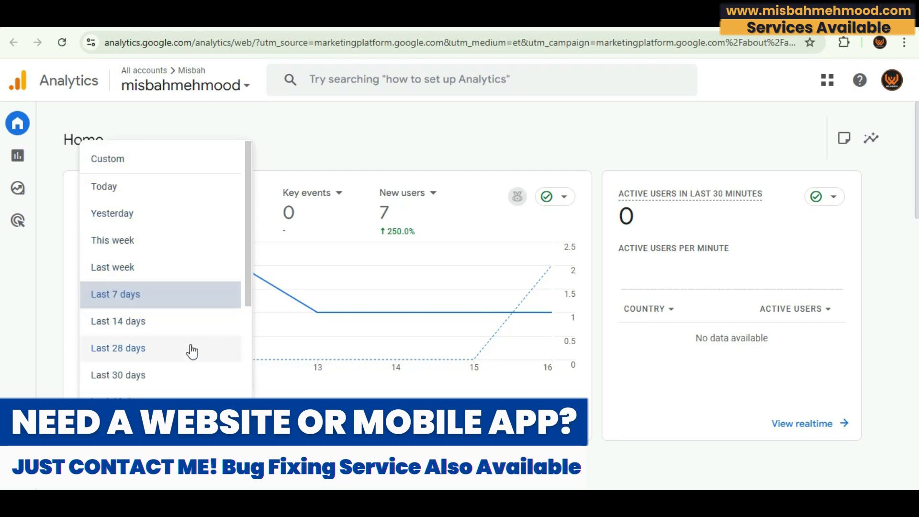
left_click(191, 378)
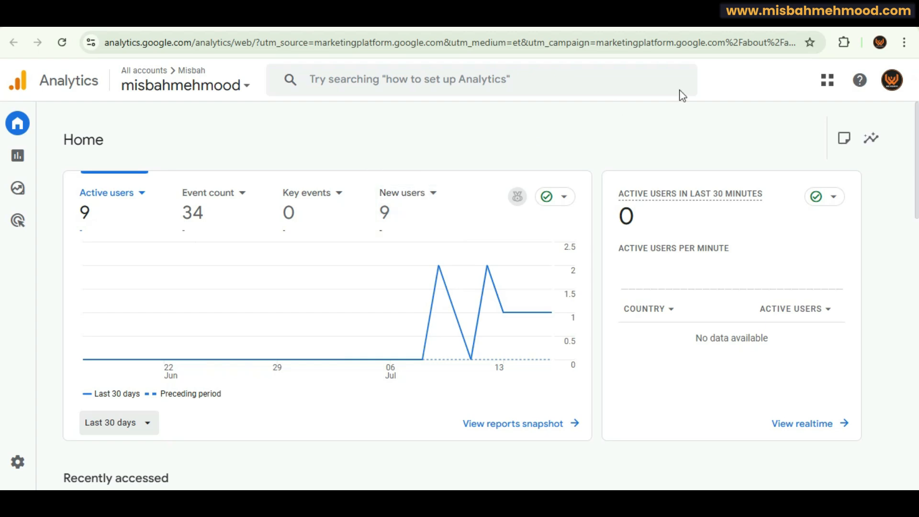
left_click_drag(916, 160, 916, 321)
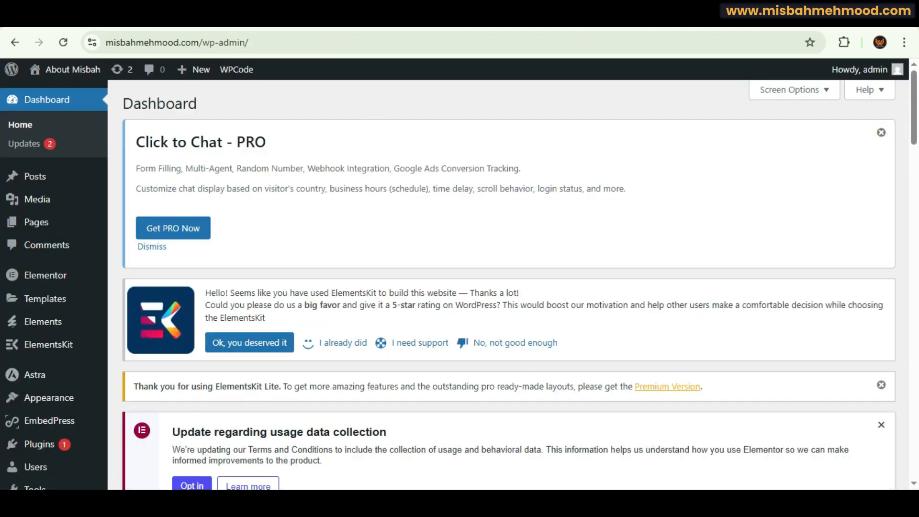
Switch to the WordPress admin, open the Add Plugins page and search the plugins for "site kit".
scroll(113, 197, "down", 3)
mouse_move(66, 311)
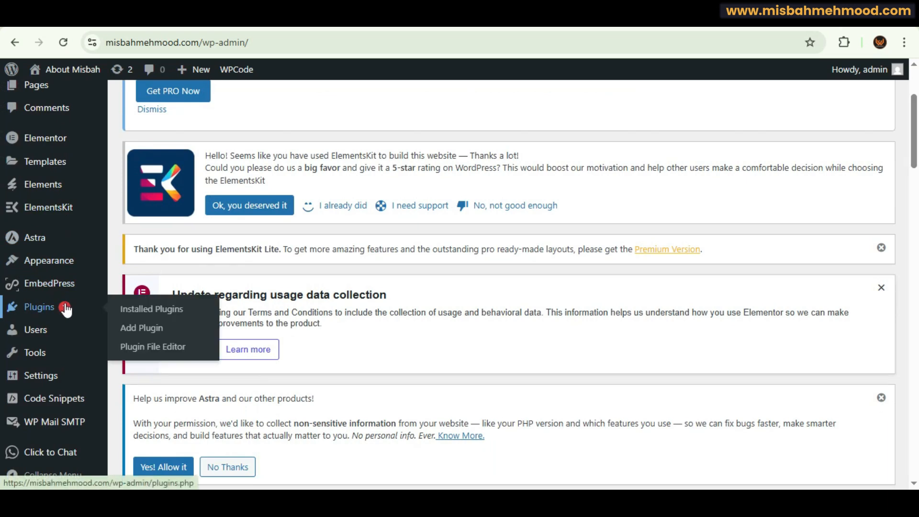
left_click(132, 330)
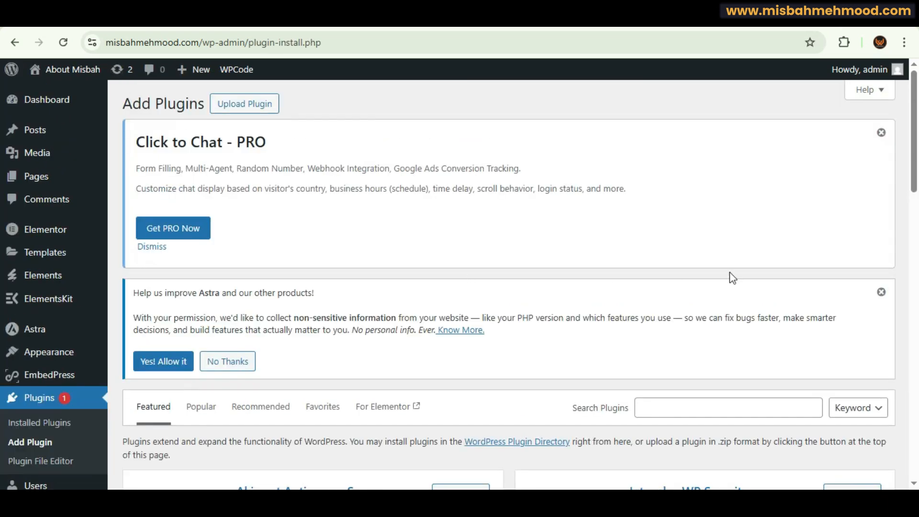
scroll(2, 179, "down", 3)
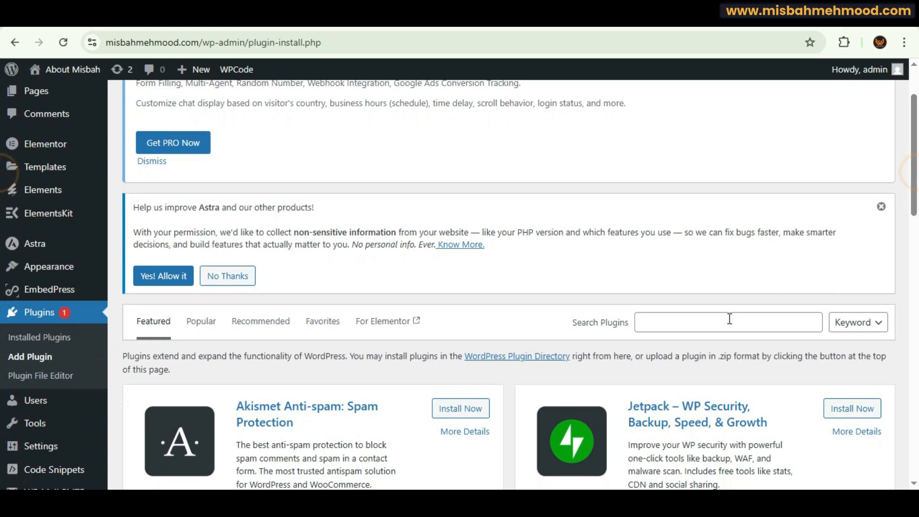
left_click(727, 318)
left_click(677, 215)
type("site ")
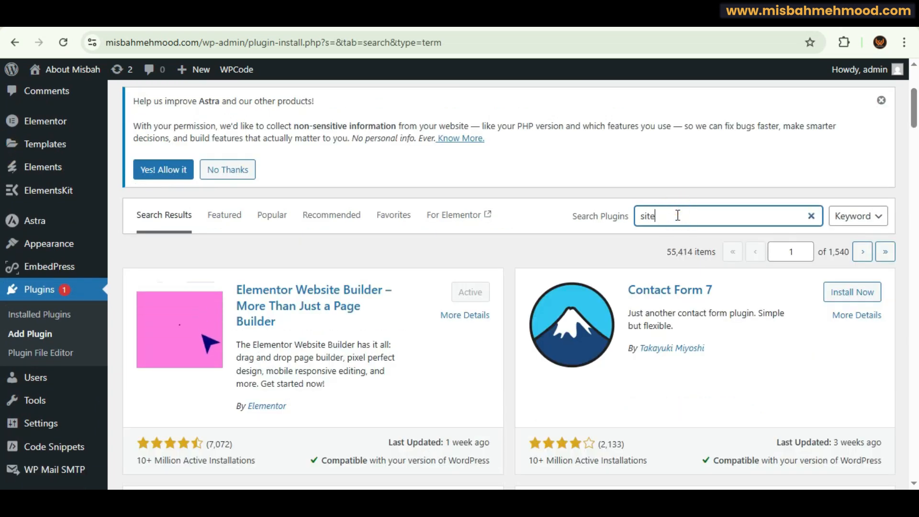
type("kit")
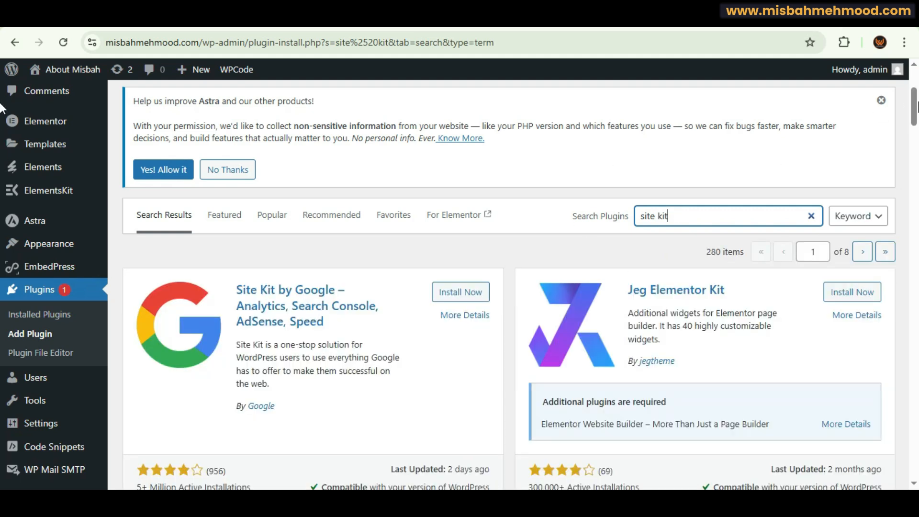
Install and activate the Site Kit by Google plugin.
scroll(307, 370, "down", 1)
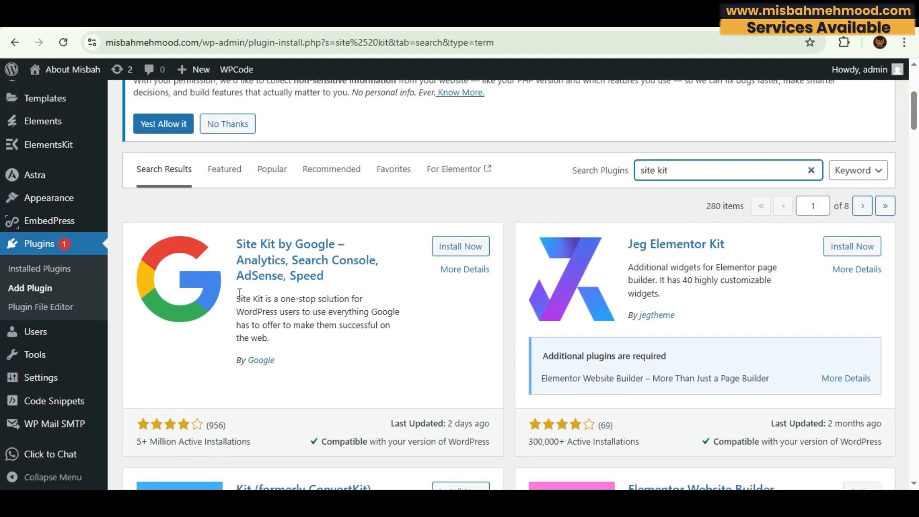
left_click_drag(241, 297, 270, 339)
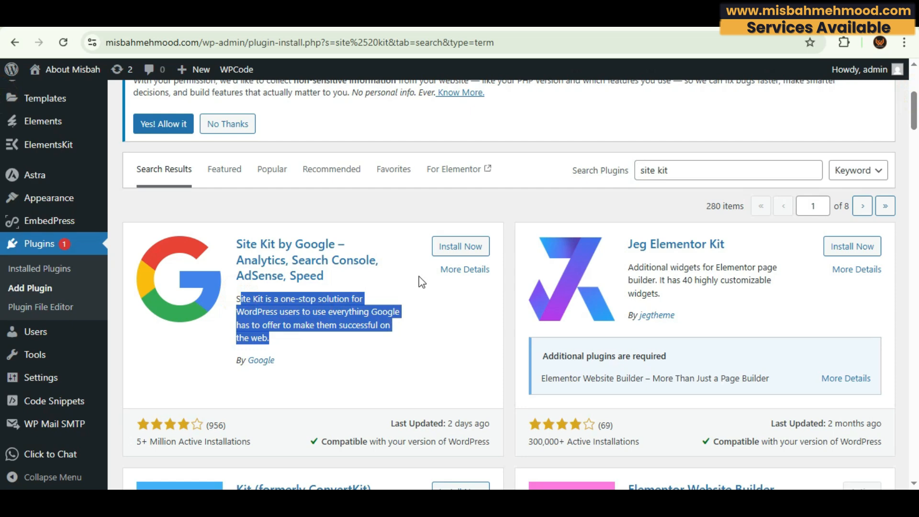
left_click(466, 246)
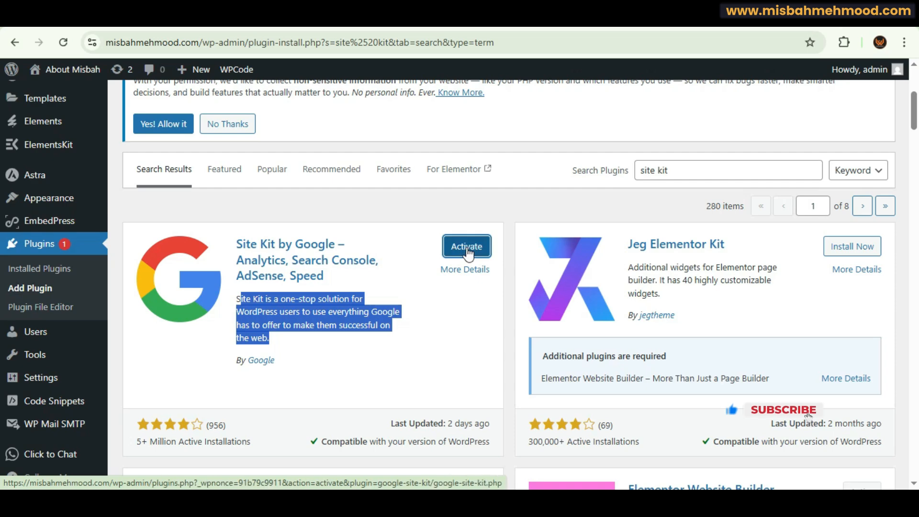
left_click(467, 247)
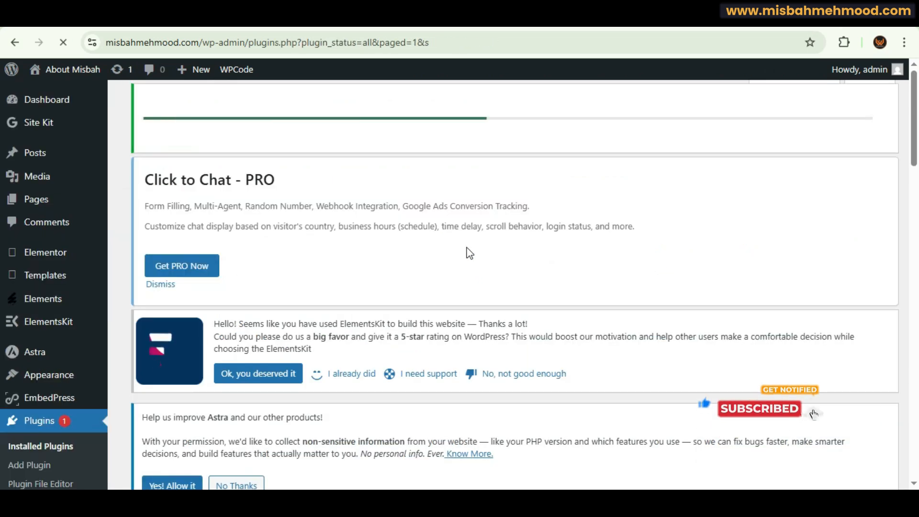
left_click_drag(914, 115, 915, 416)
scroll(194, 225, "up", 8)
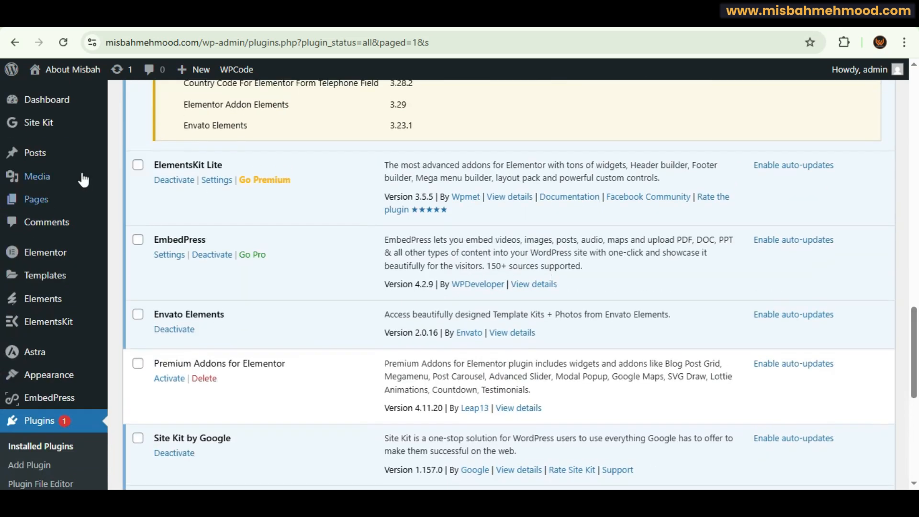
Open the Site Kit setup page and enable connecting Google Analytics as part of the setup.
mouse_move(72, 132)
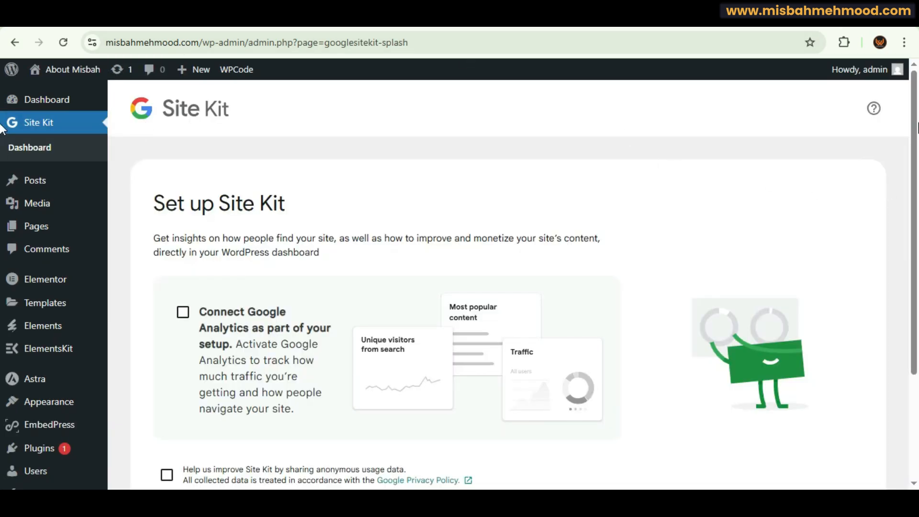
scroll(912, 225, "down", 3)
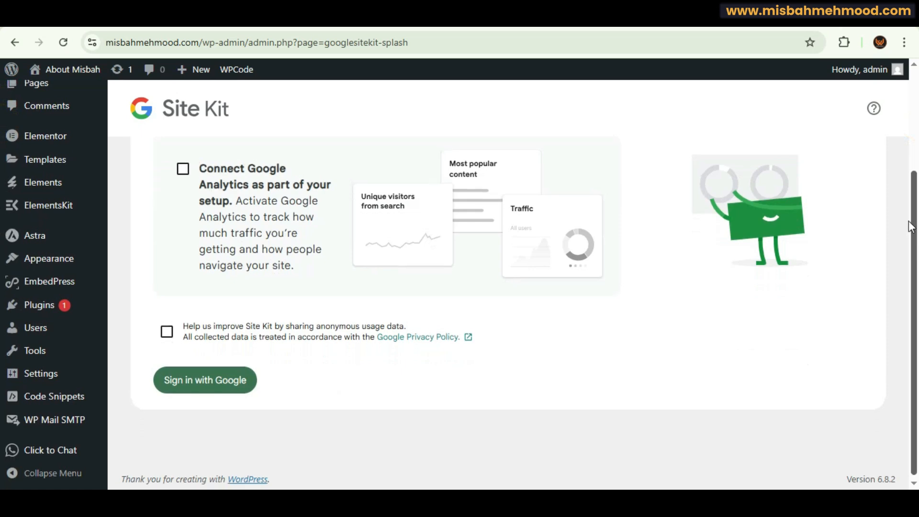
scroll(910, 225, "up", 1)
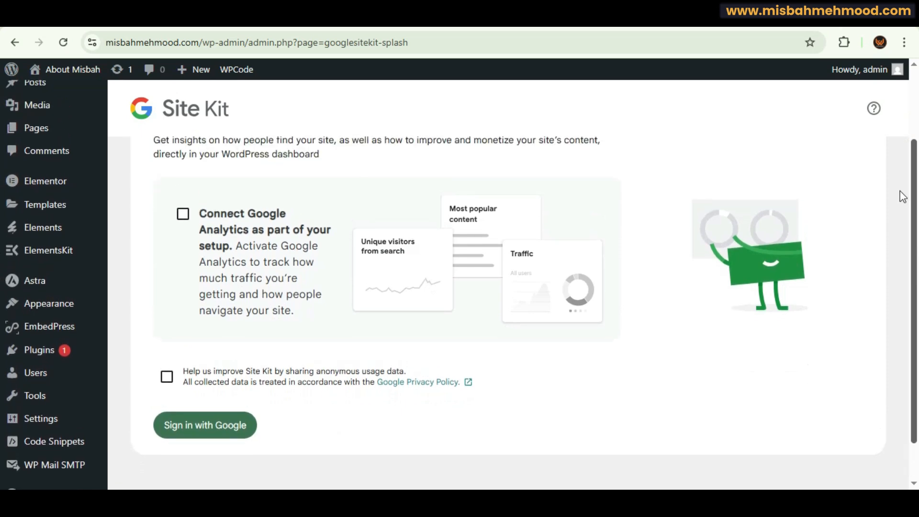
left_click(183, 214)
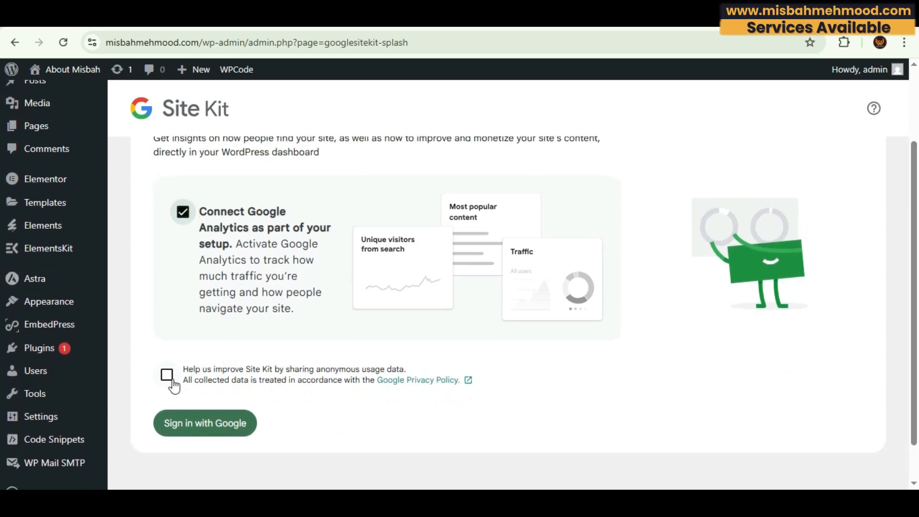
Sign in to Site Kit with the existing Google account and continue to the access permissions.
left_click(205, 424)
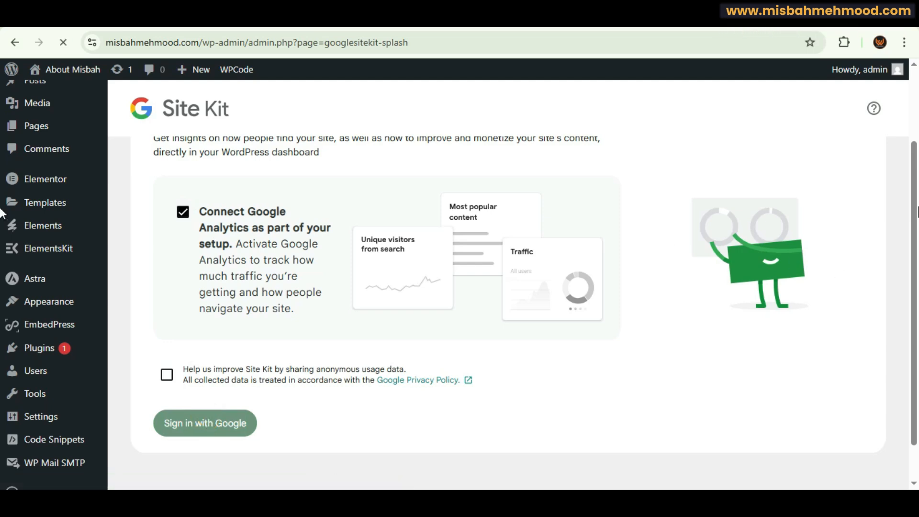
left_click_drag(917, 215, 913, 196)
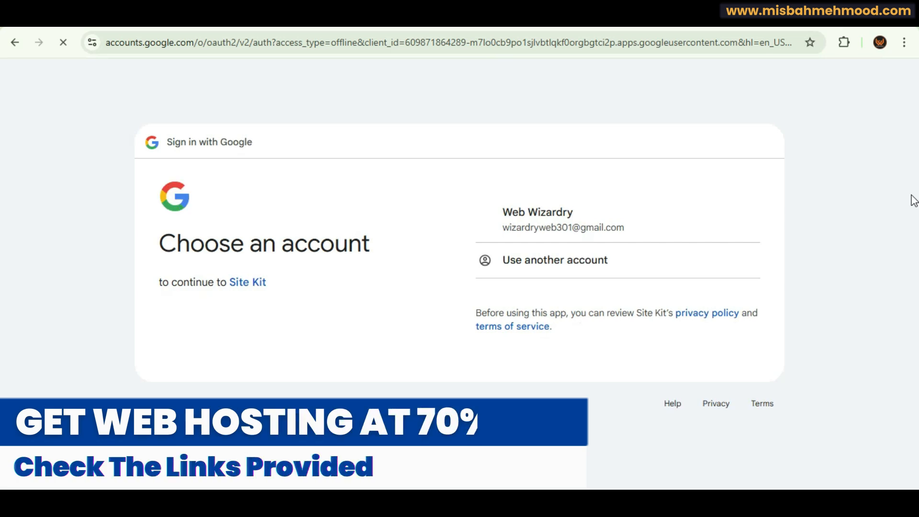
left_click(579, 224)
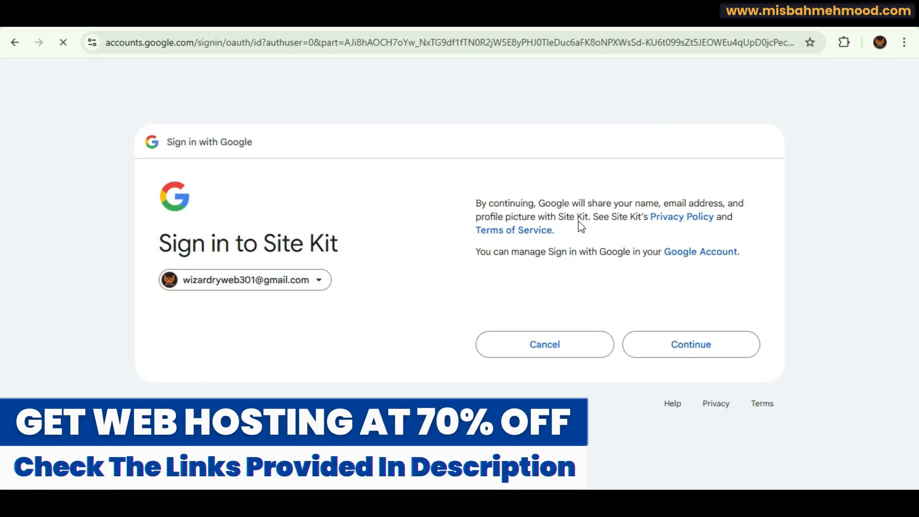
left_click(656, 351)
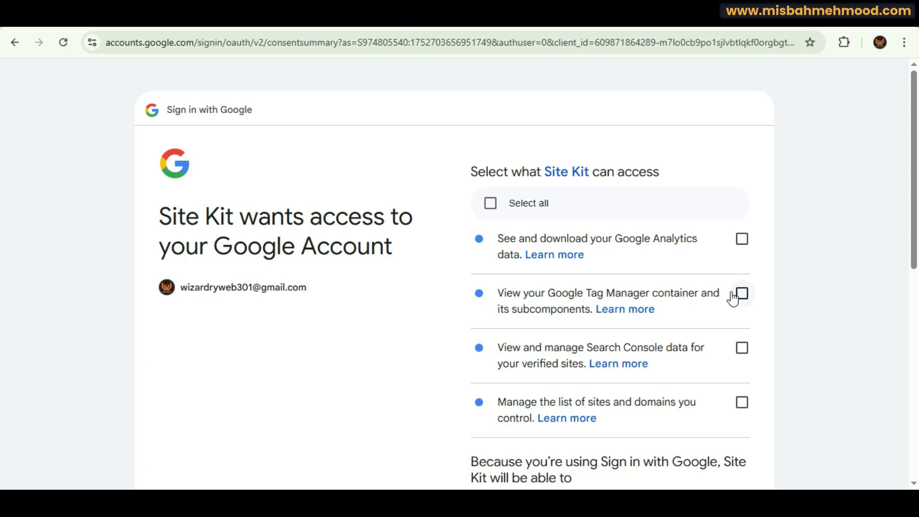
Grant Site Kit all of the listed Google Account access permissions and continue.
scroll(1, 214, "down", 1)
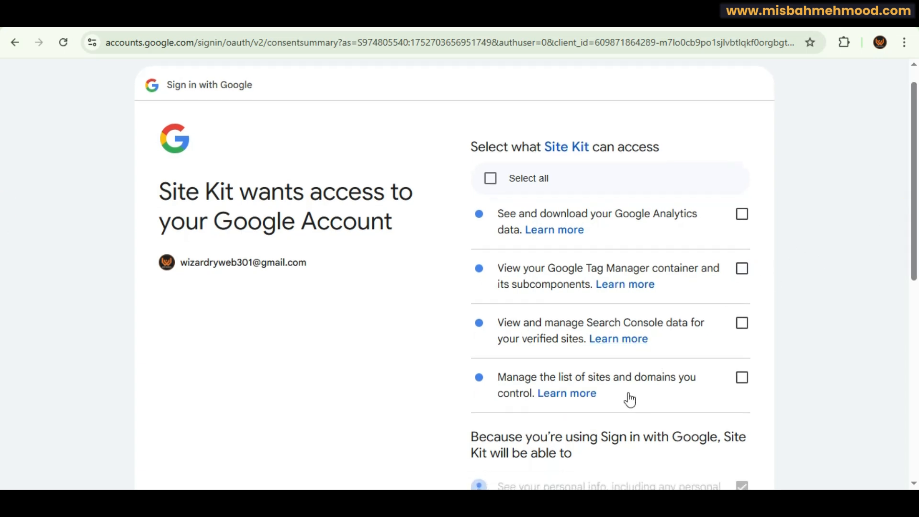
left_click(489, 179)
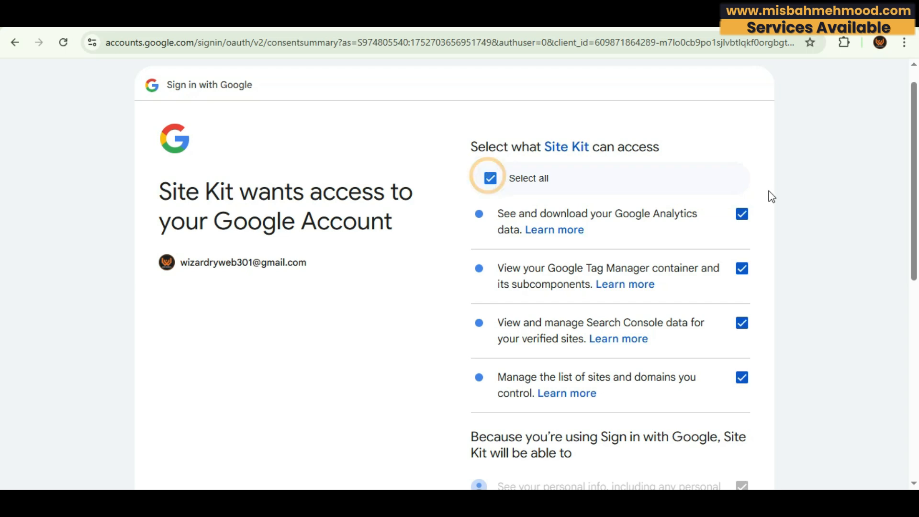
left_click(2, 189)
scroll(2, 240, "down", 4)
scroll(2, 288, "down", 5)
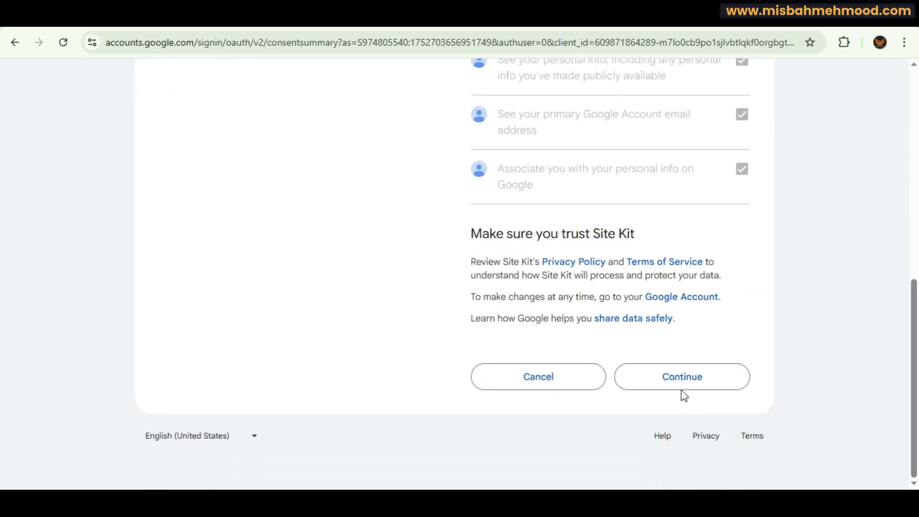
left_click(676, 376)
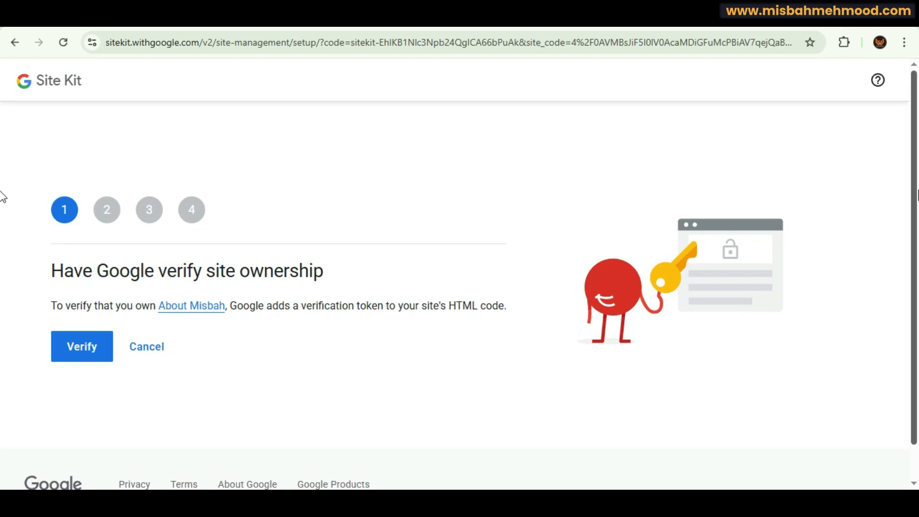
Have Google verify ownership of the site and allow it to show metrics in the Site Kit dashboard.
scroll(2, 196, "down", 1)
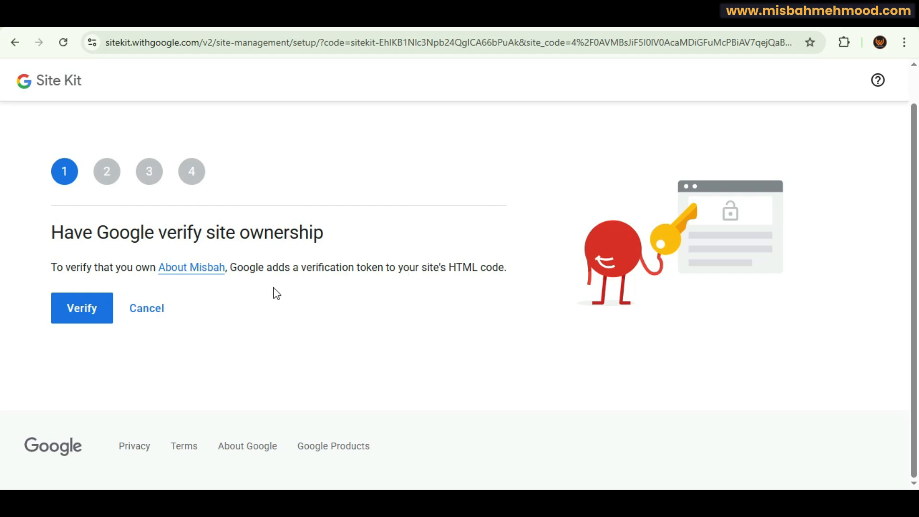
left_click(93, 311)
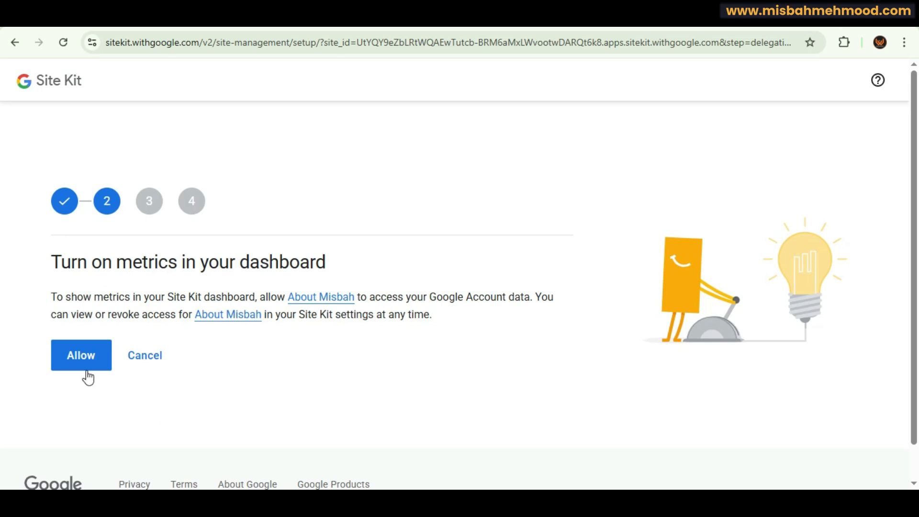
left_click(75, 363)
left_click(76, 362)
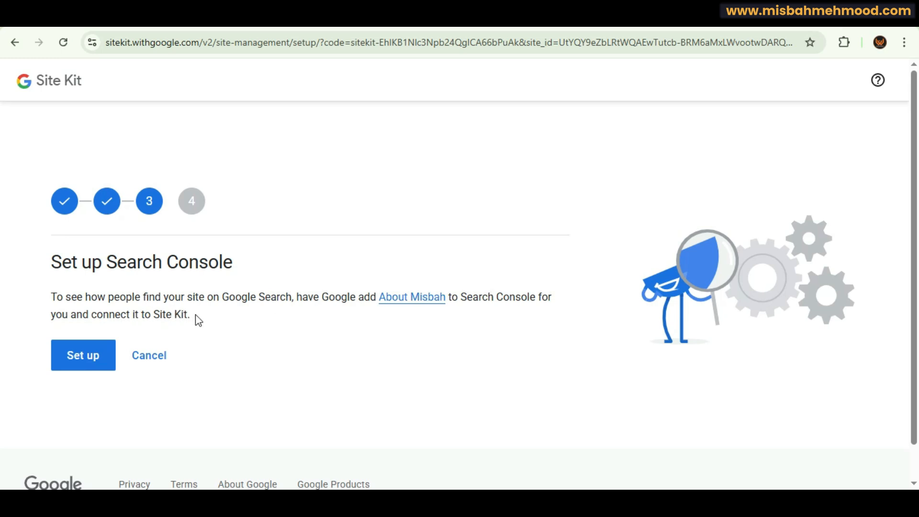
Set up Search Console for the site to reach the Analytics connection page in WordPress.
left_click(91, 363)
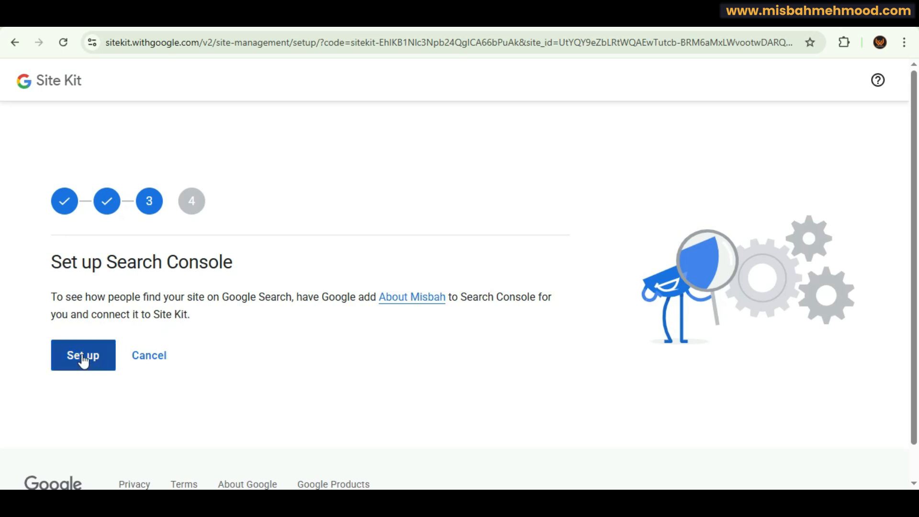
left_click(83, 359)
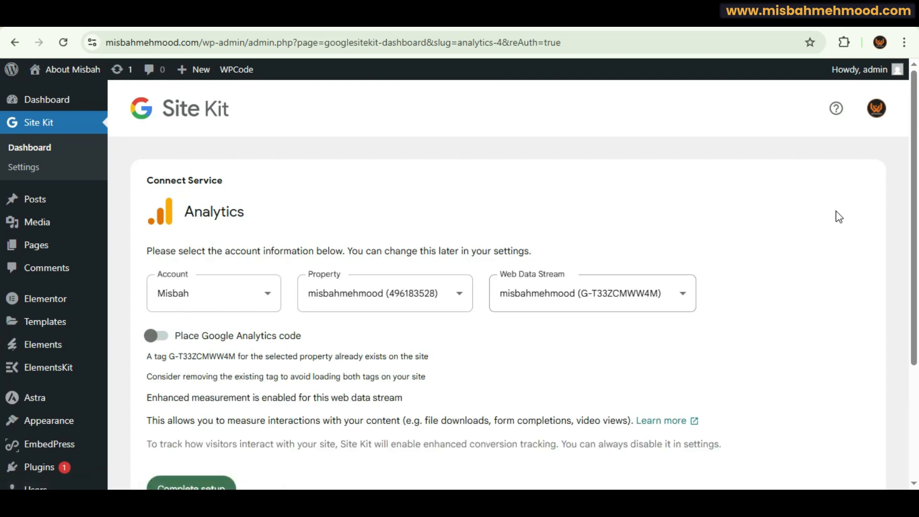
Complete the Analytics setup with the preselected account, property and web data stream, and dismiss the setup completion notice on the dashboard.
scroll(238, 364, "down", 3)
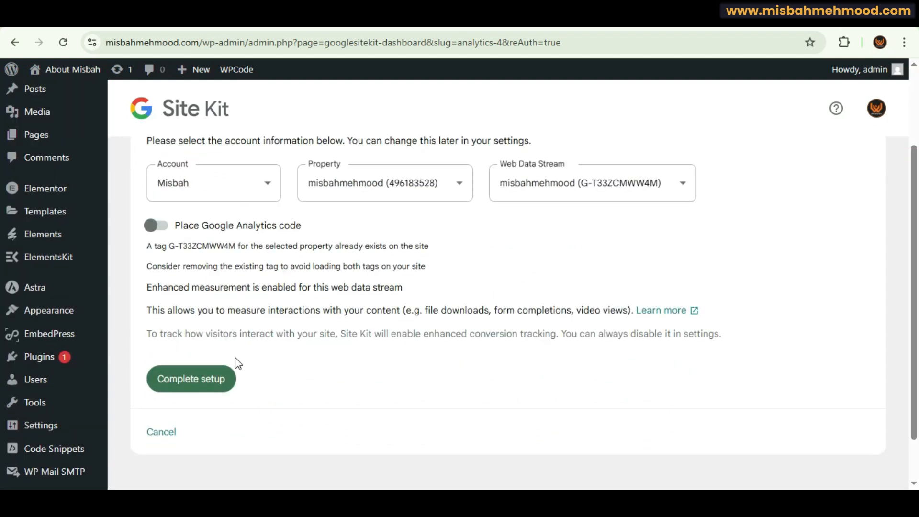
left_click(212, 383)
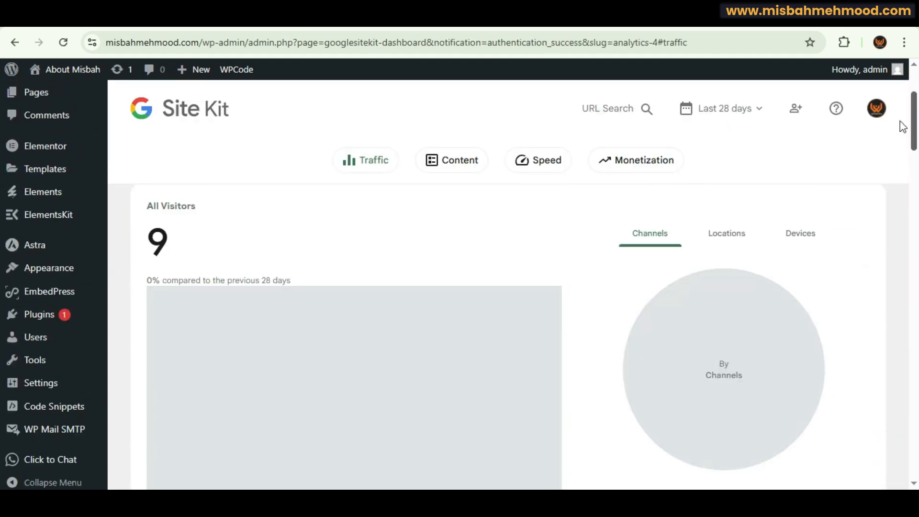
scroll(1, 205, "down", 10)
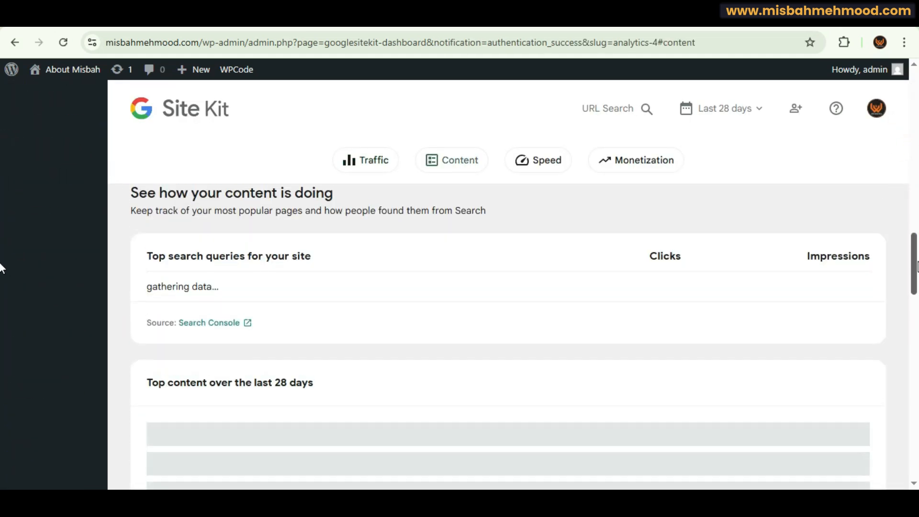
scroll(1, 268, "down", 10)
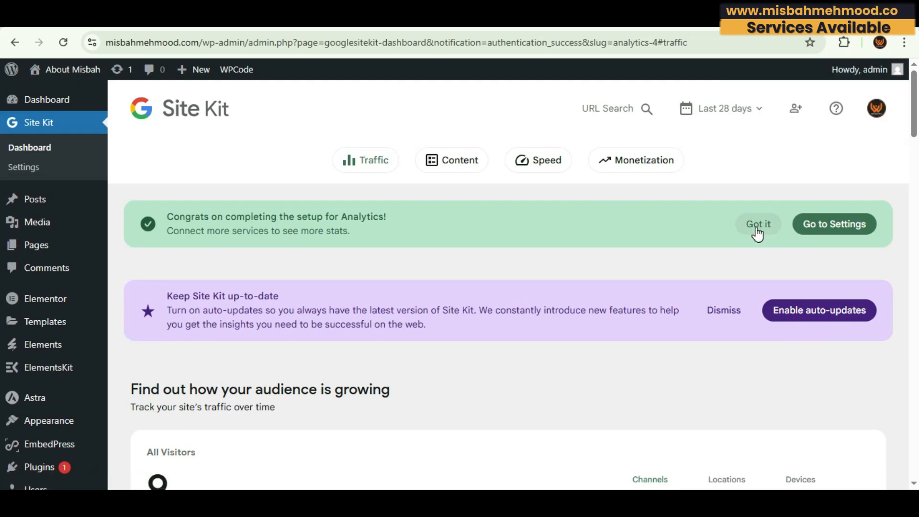
left_click(757, 229)
Look through the Content, Speed and Traffic sections of the Site Kit dashboard.
left_click(462, 163)
left_click(541, 163)
left_click(365, 160)
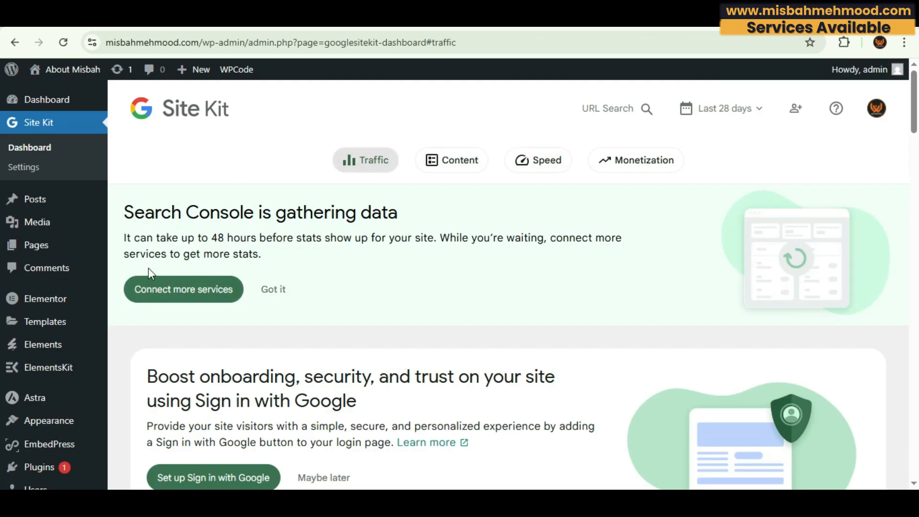
Review Site Kit's additional services available to connect, its connected services and its admin settings.
left_click(164, 286)
left_click_drag(913, 108, 878, 127)
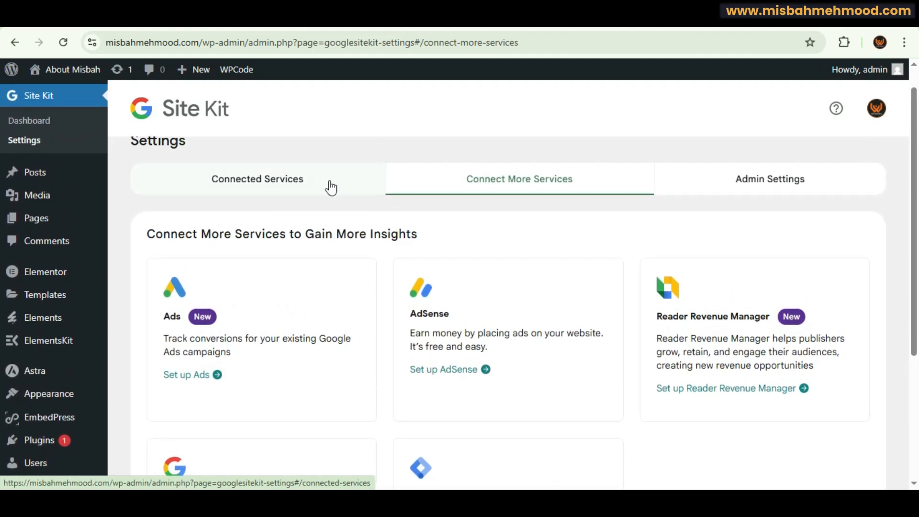
left_click(331, 187)
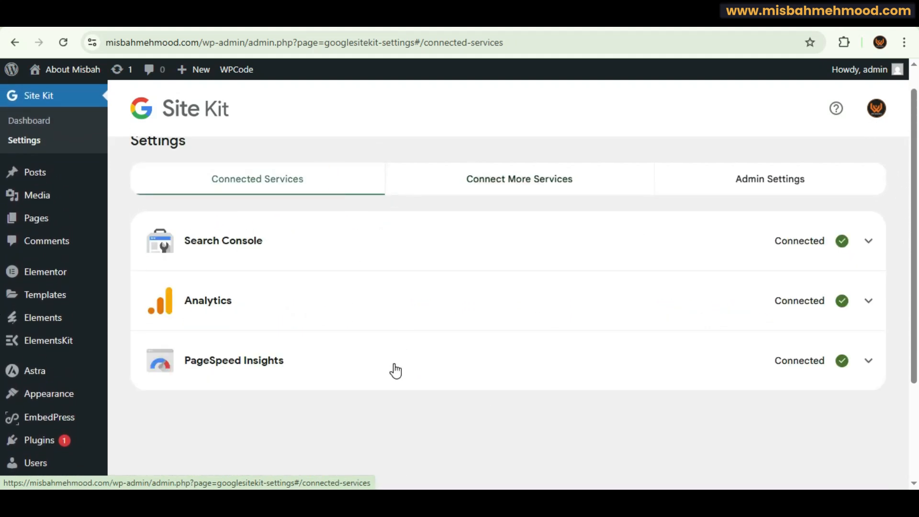
left_click(756, 184)
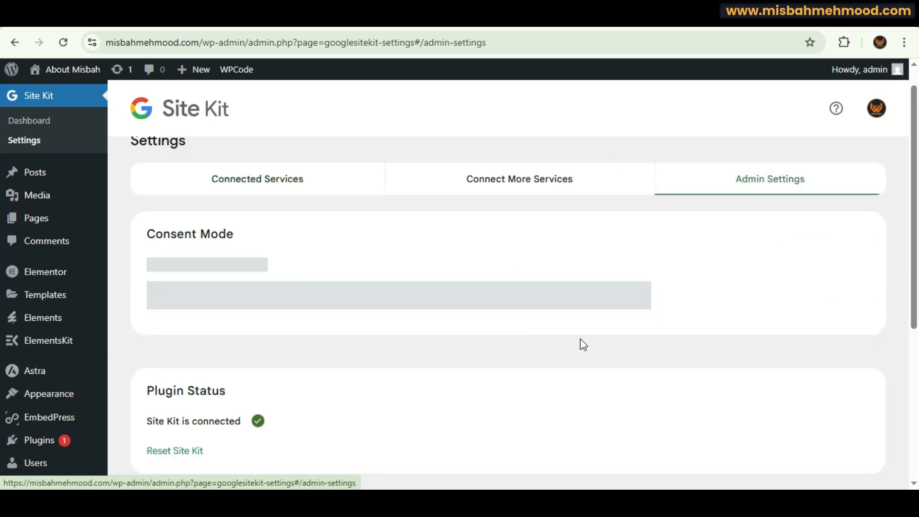
scroll(4, 167, "down", 5)
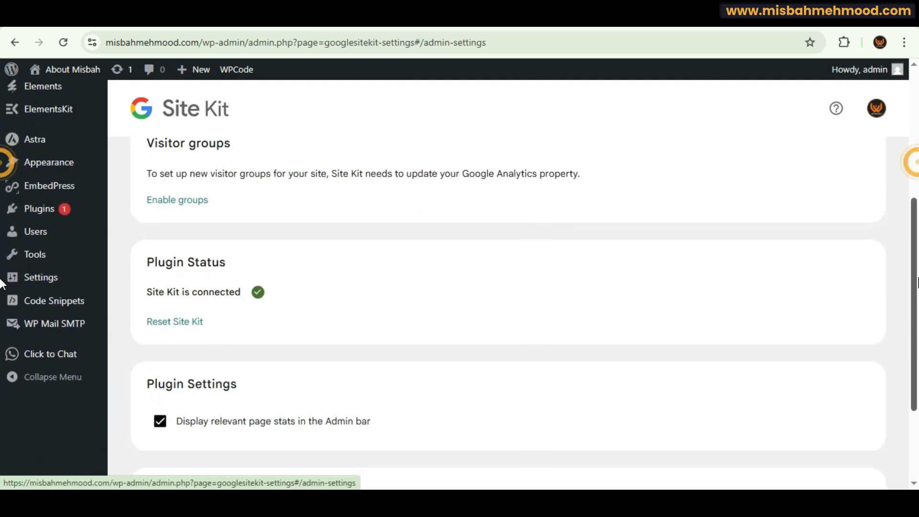
scroll(415, 113, "up", 5)
left_click(287, 176)
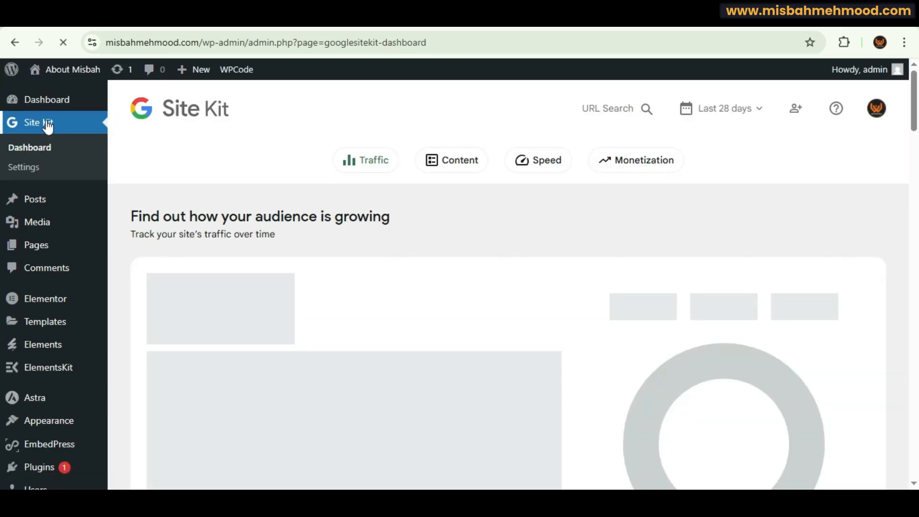
Postpone the visitor groups setup on the Site Kit dashboard, review the traffic and speed metrics, and close the groups reminder.
left_click(274, 353)
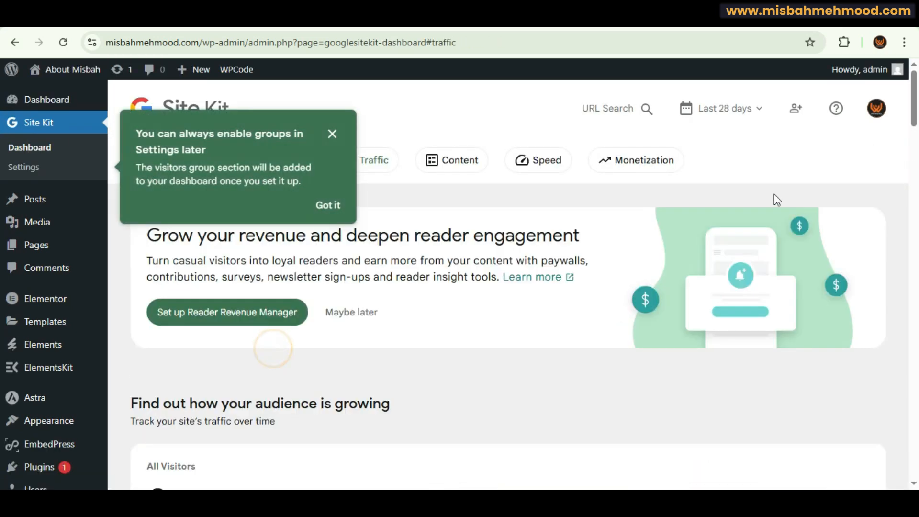
left_click_drag(914, 110, 915, 197)
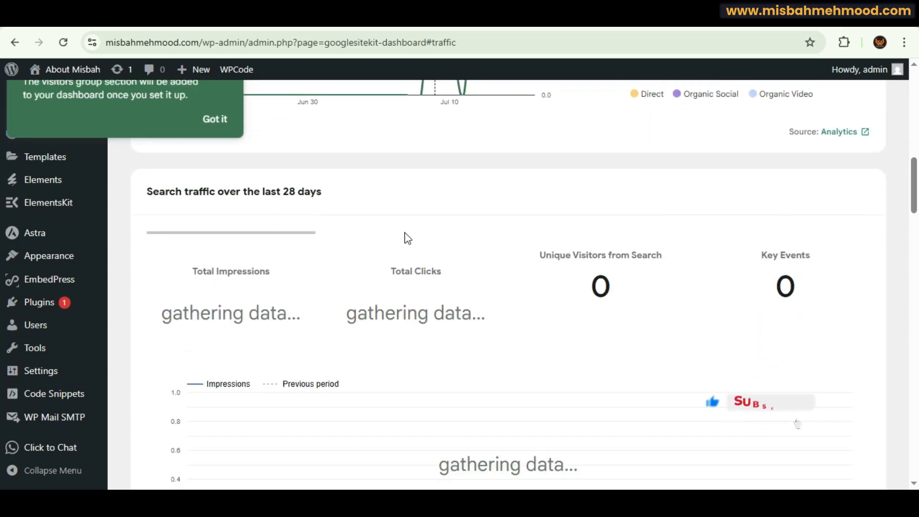
left_click_drag(914, 165, 915, 349)
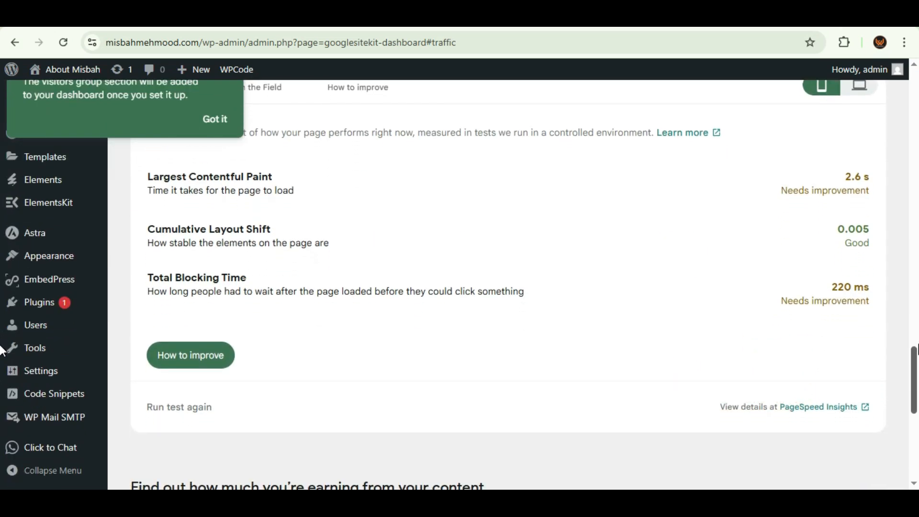
left_click_drag(918, 348, 918, 40)
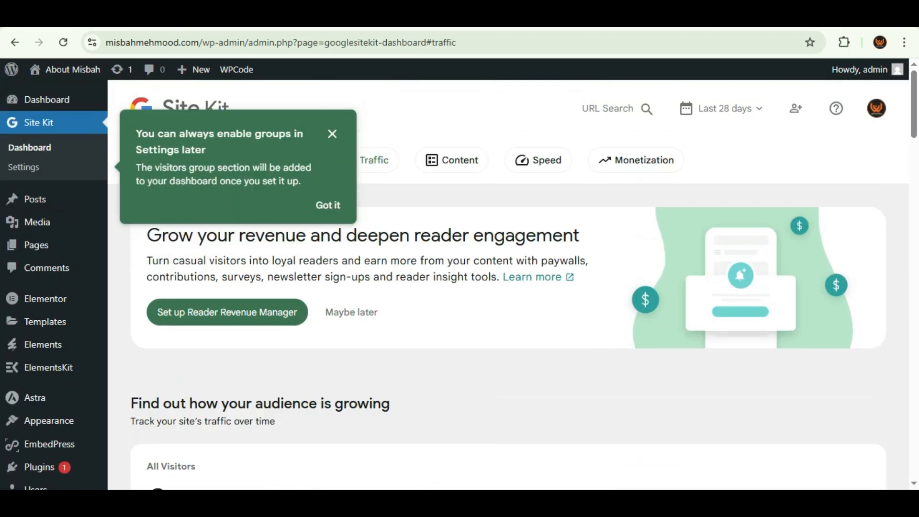
left_click(333, 134)
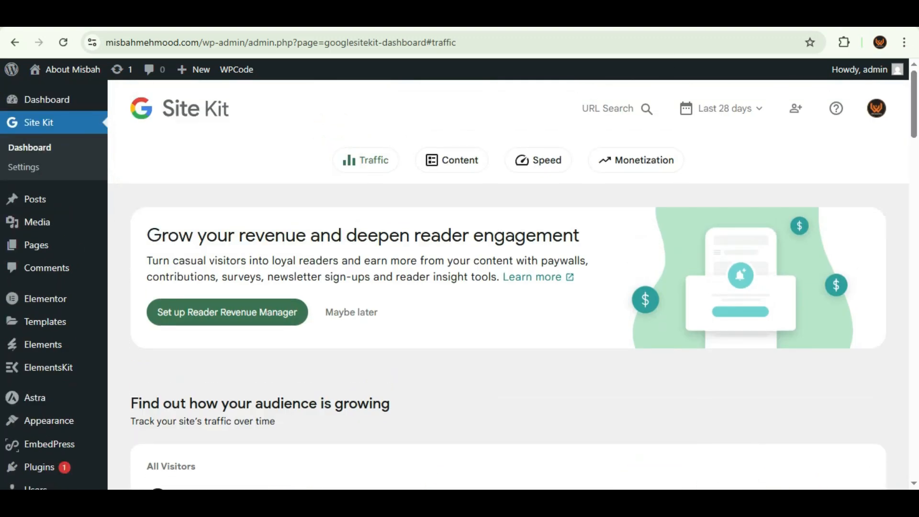